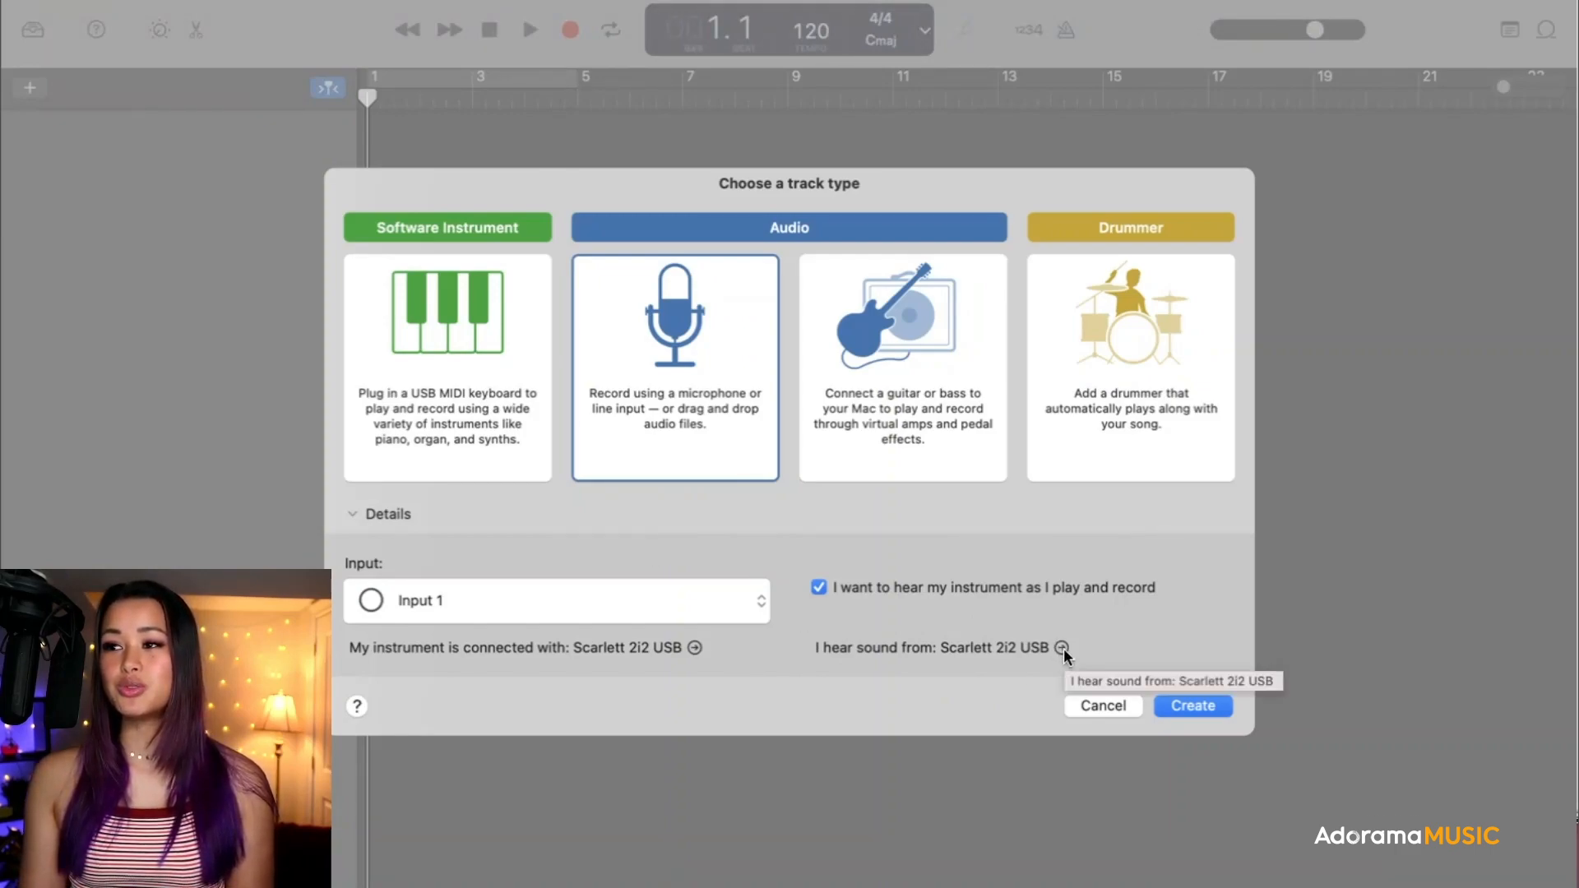
# Open the audio device preferences and keep Scarlett 2i2 USB as both the output device and the input device.
pyautogui.click(1064, 648)
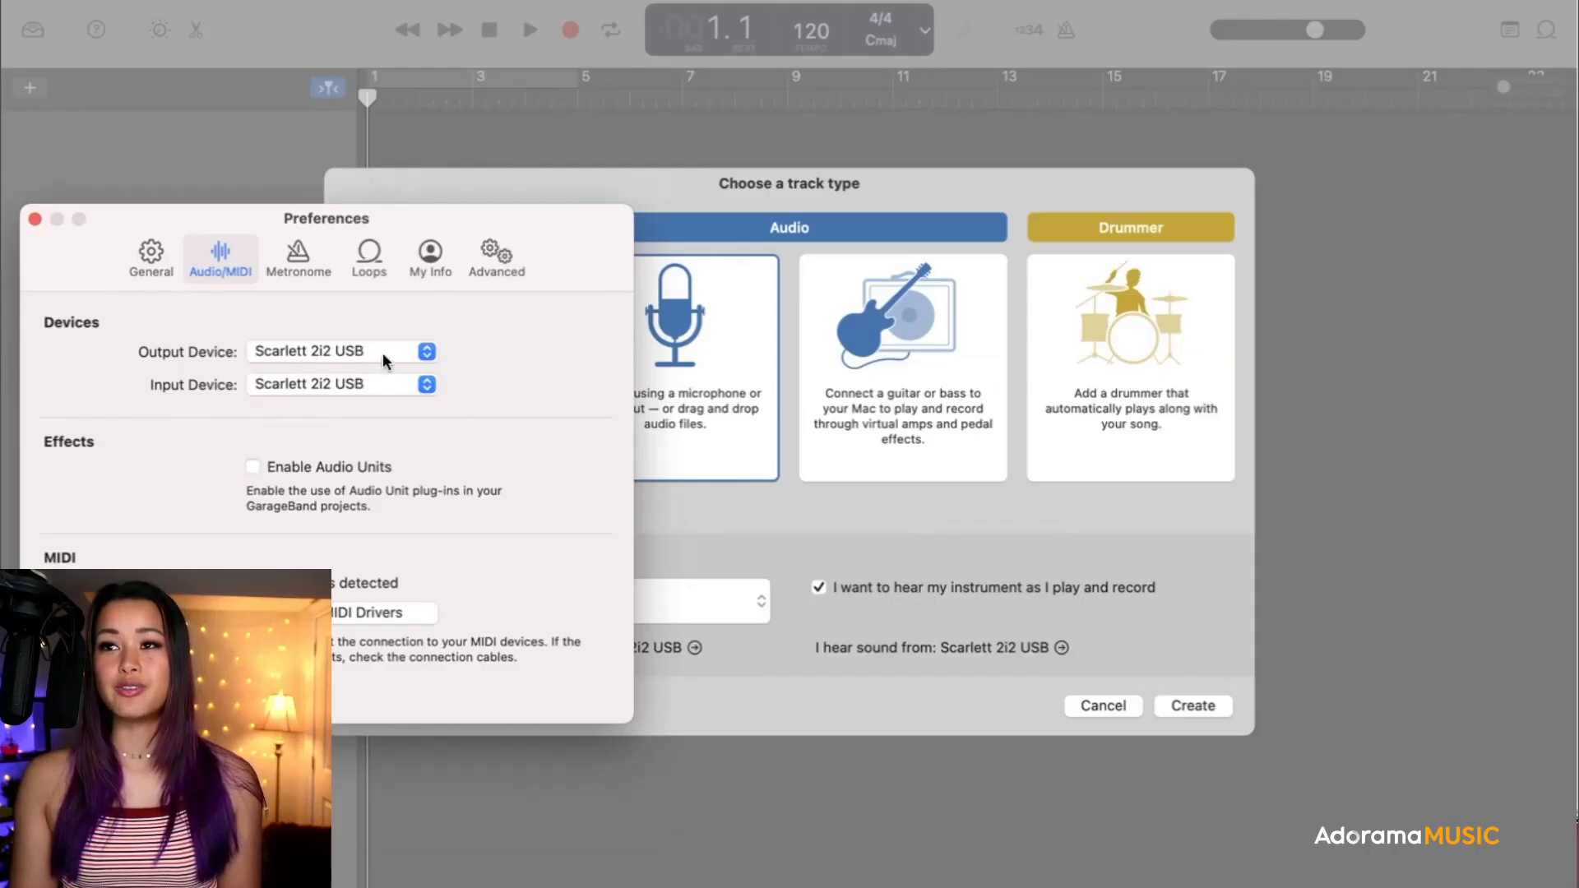
pyautogui.click(393, 351)
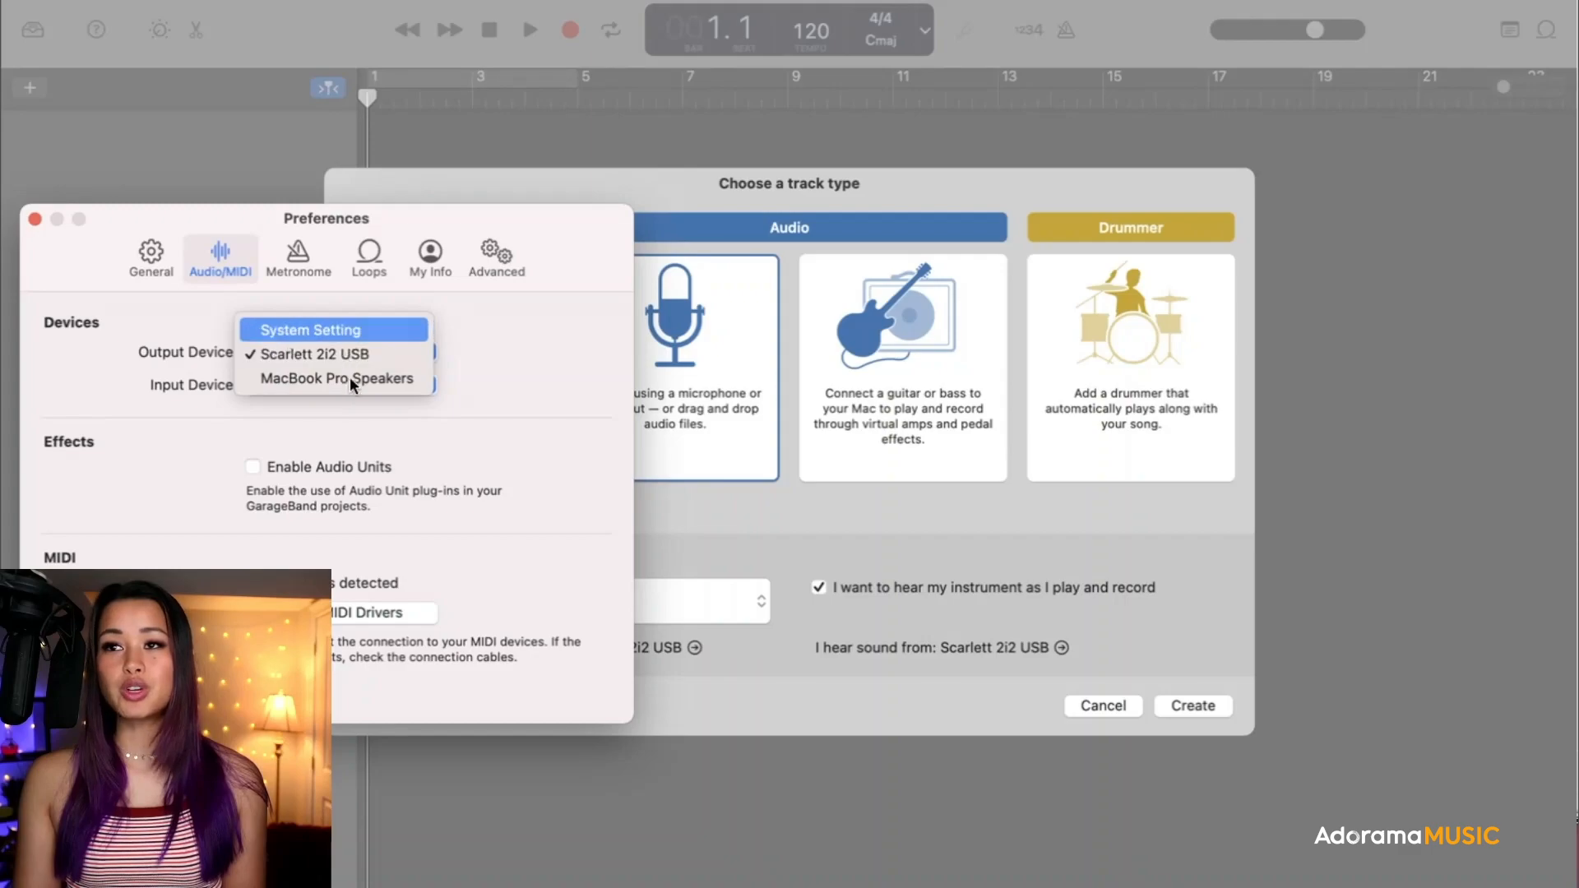
pyautogui.click(391, 358)
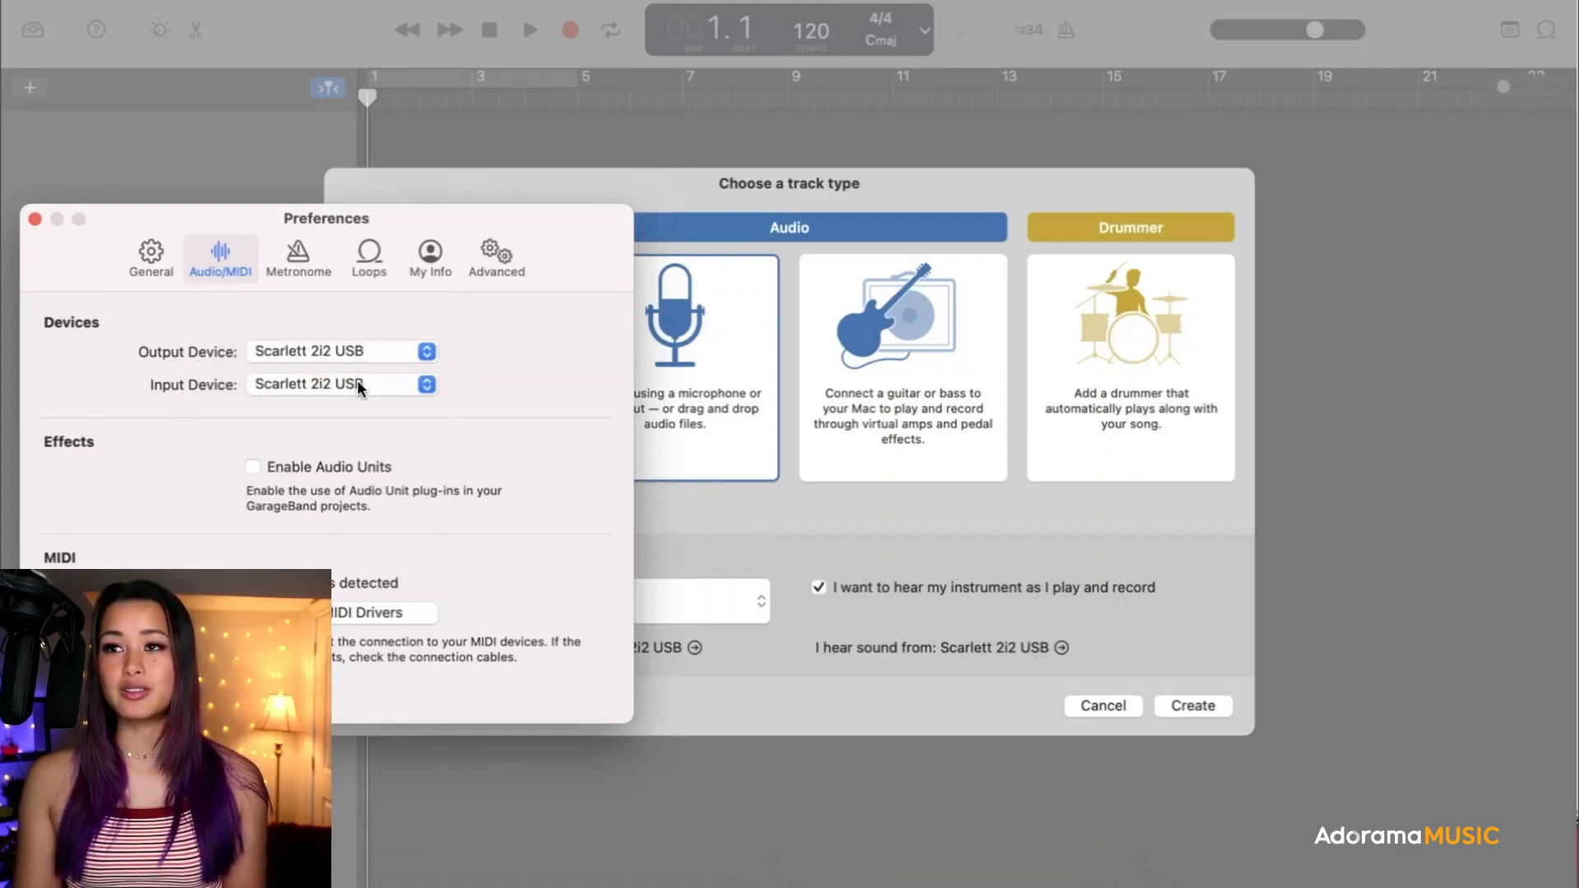
pyautogui.click(357, 383)
pyautogui.click(372, 394)
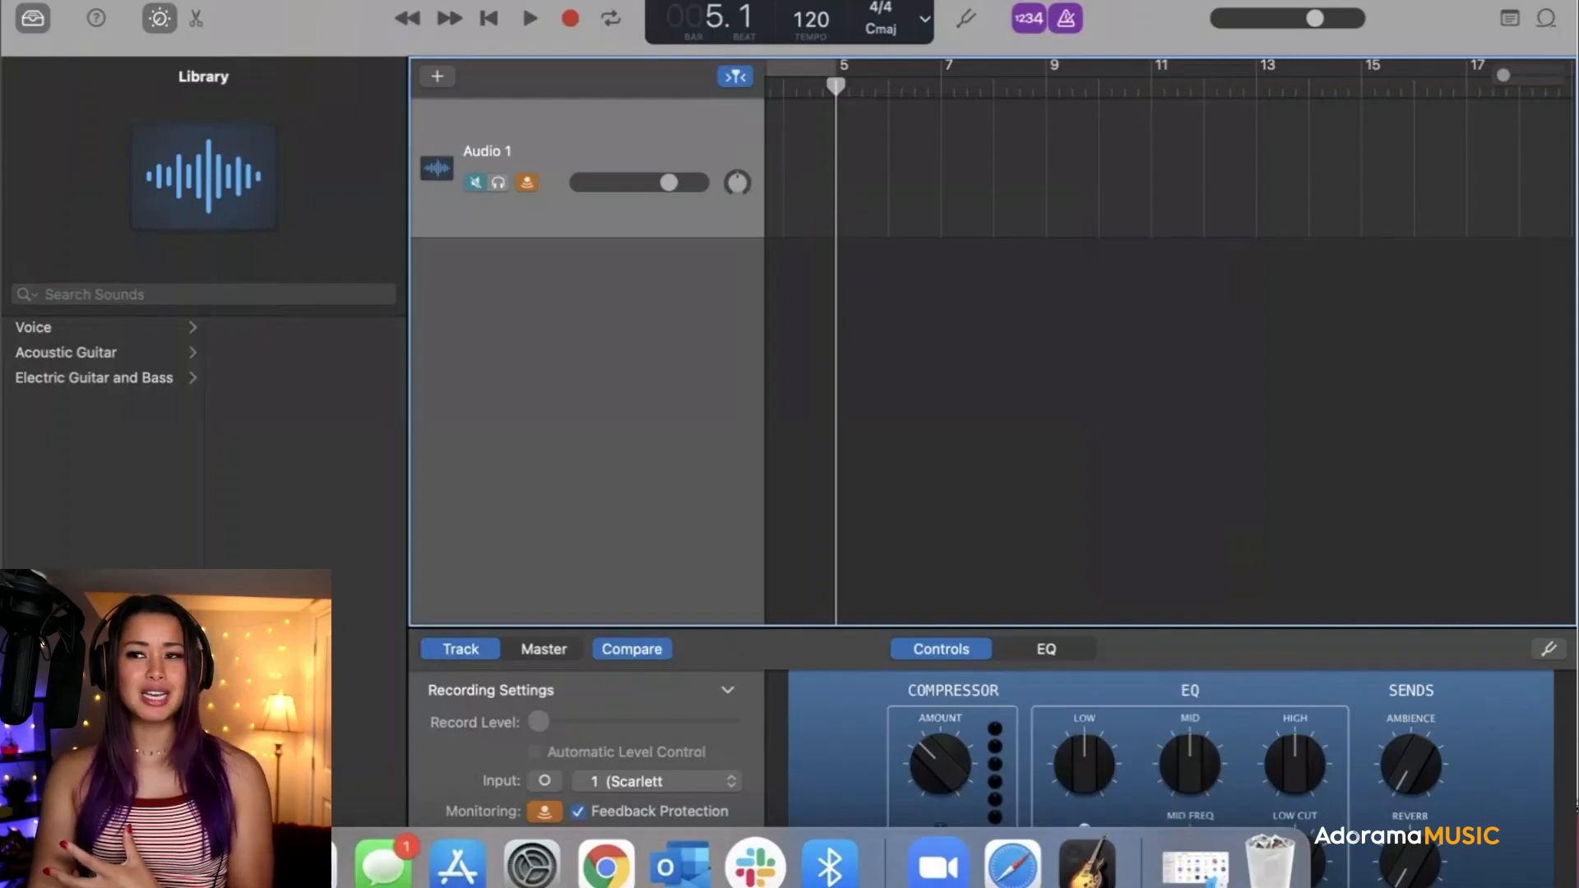
# Unmute the Audio 1 track and turn off the metronome.
pyautogui.click(476, 182)
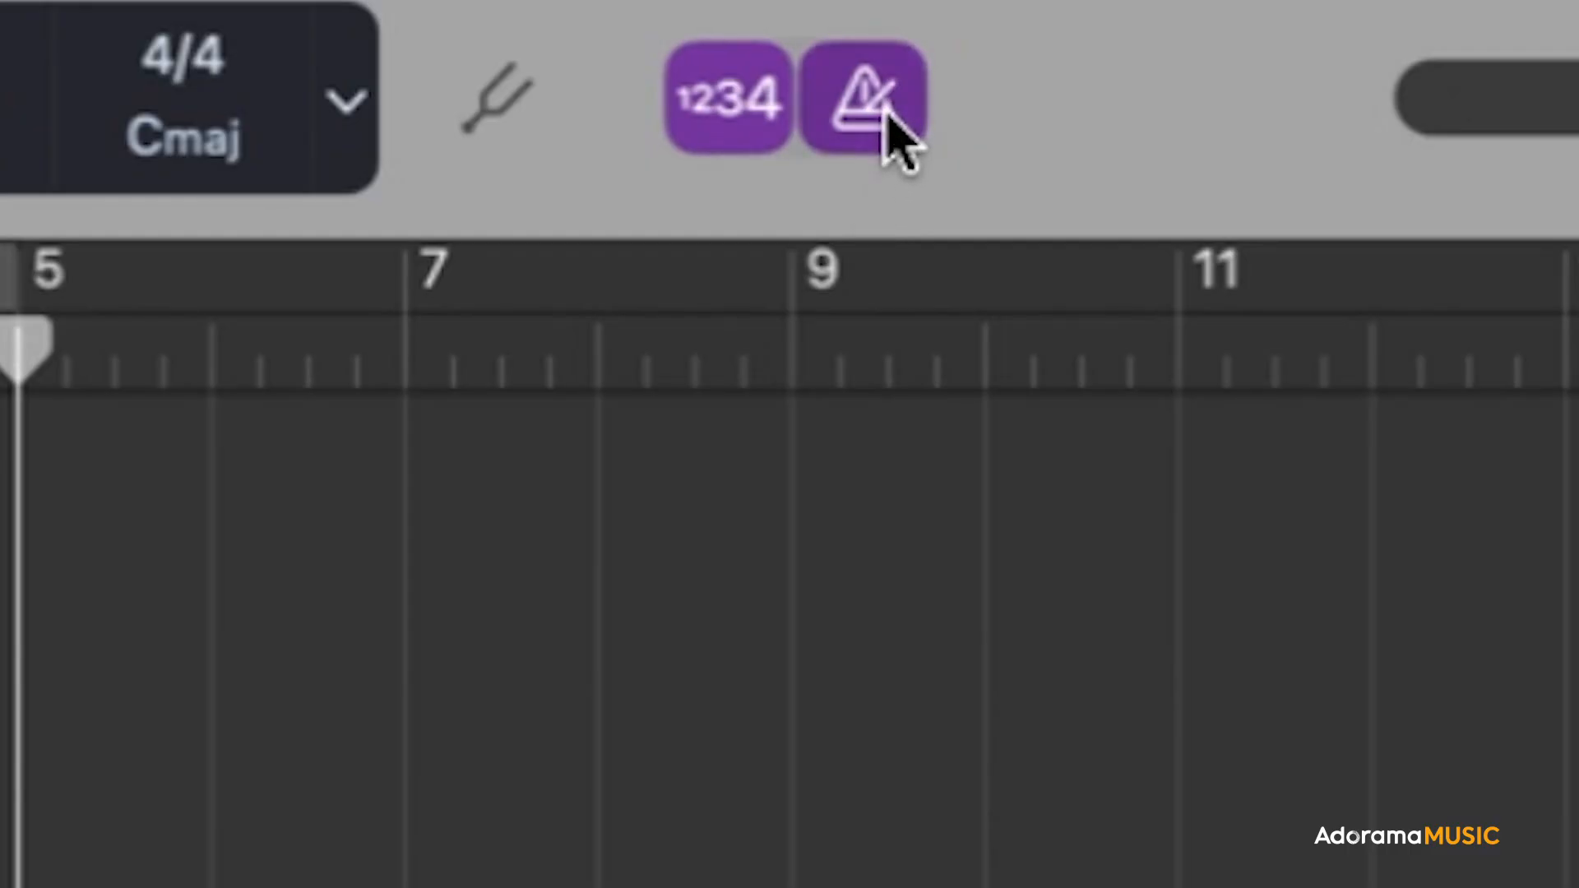
pyautogui.click(888, 116)
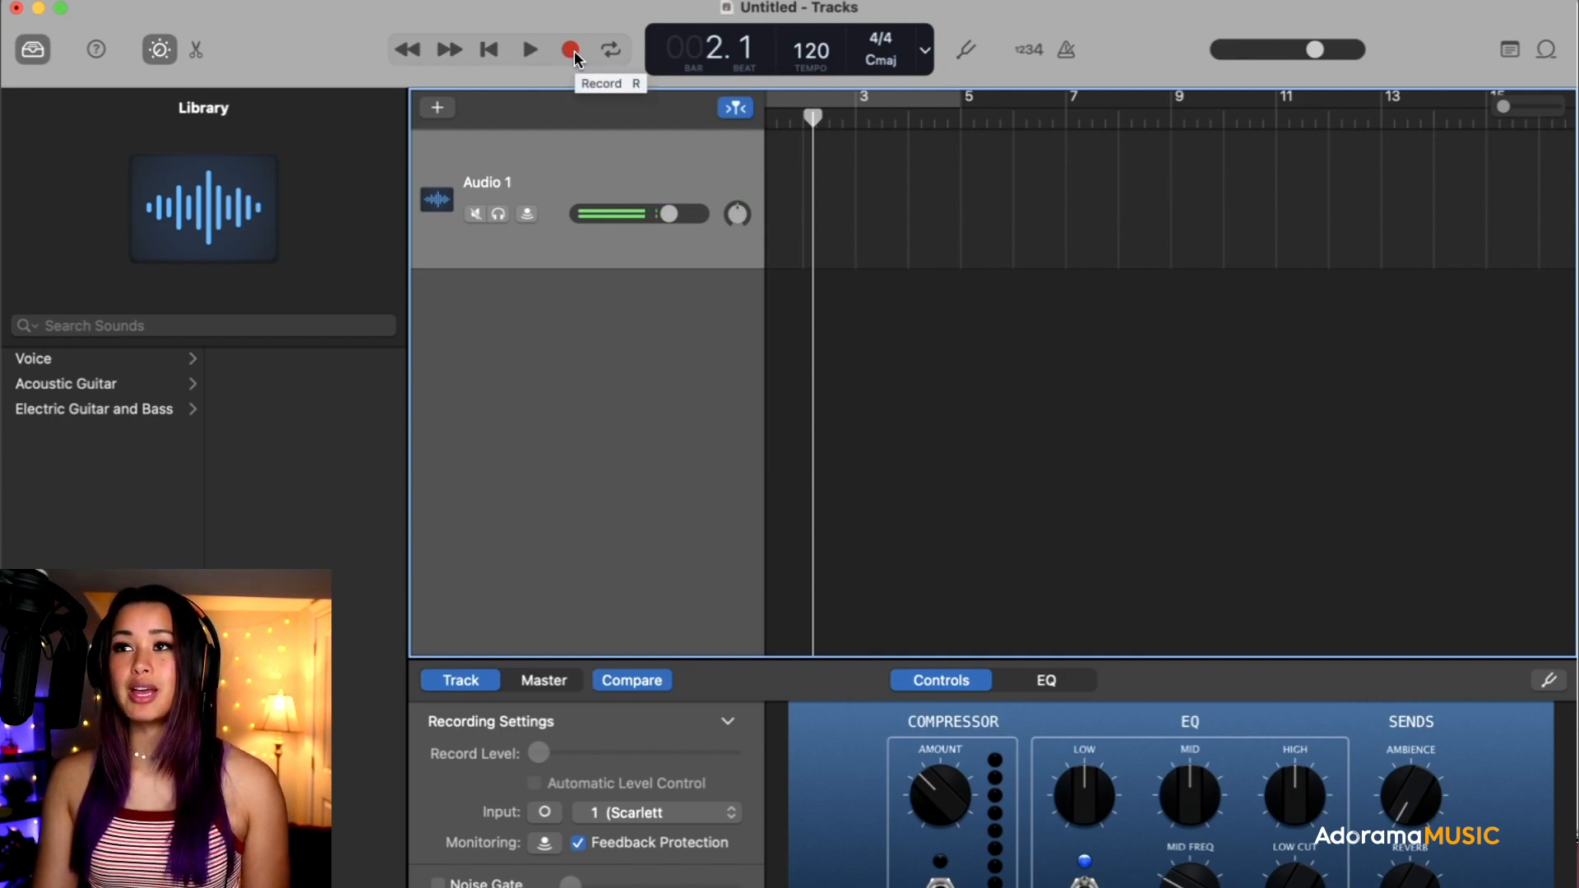
# Record a short test take on the Audio 1 track and stop it around bar 3.
pyautogui.click(574, 51)
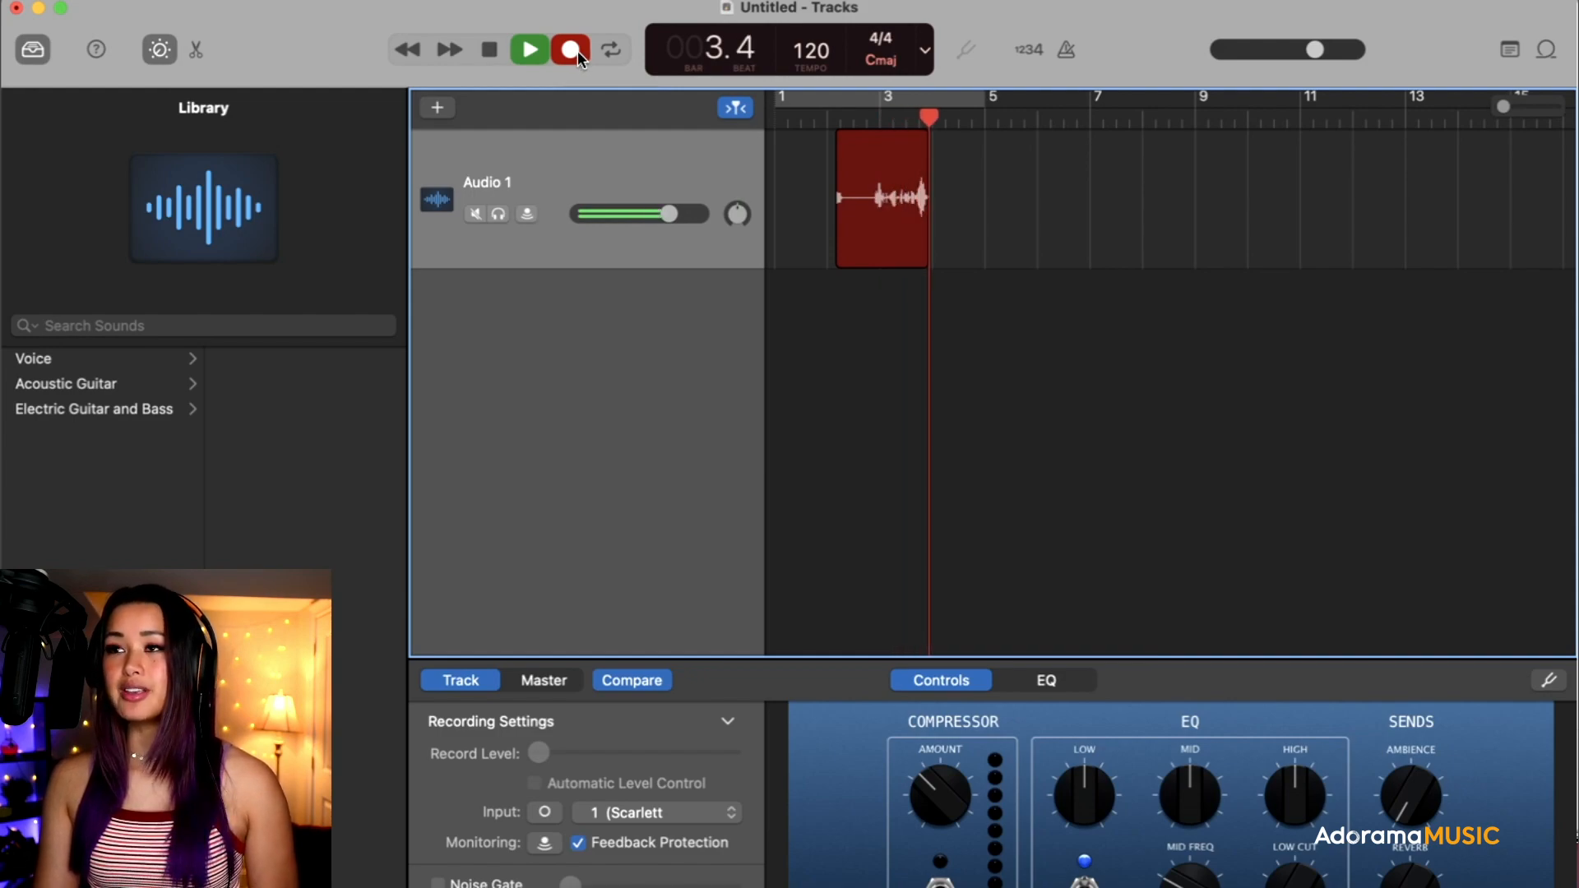
pyautogui.click(537, 50)
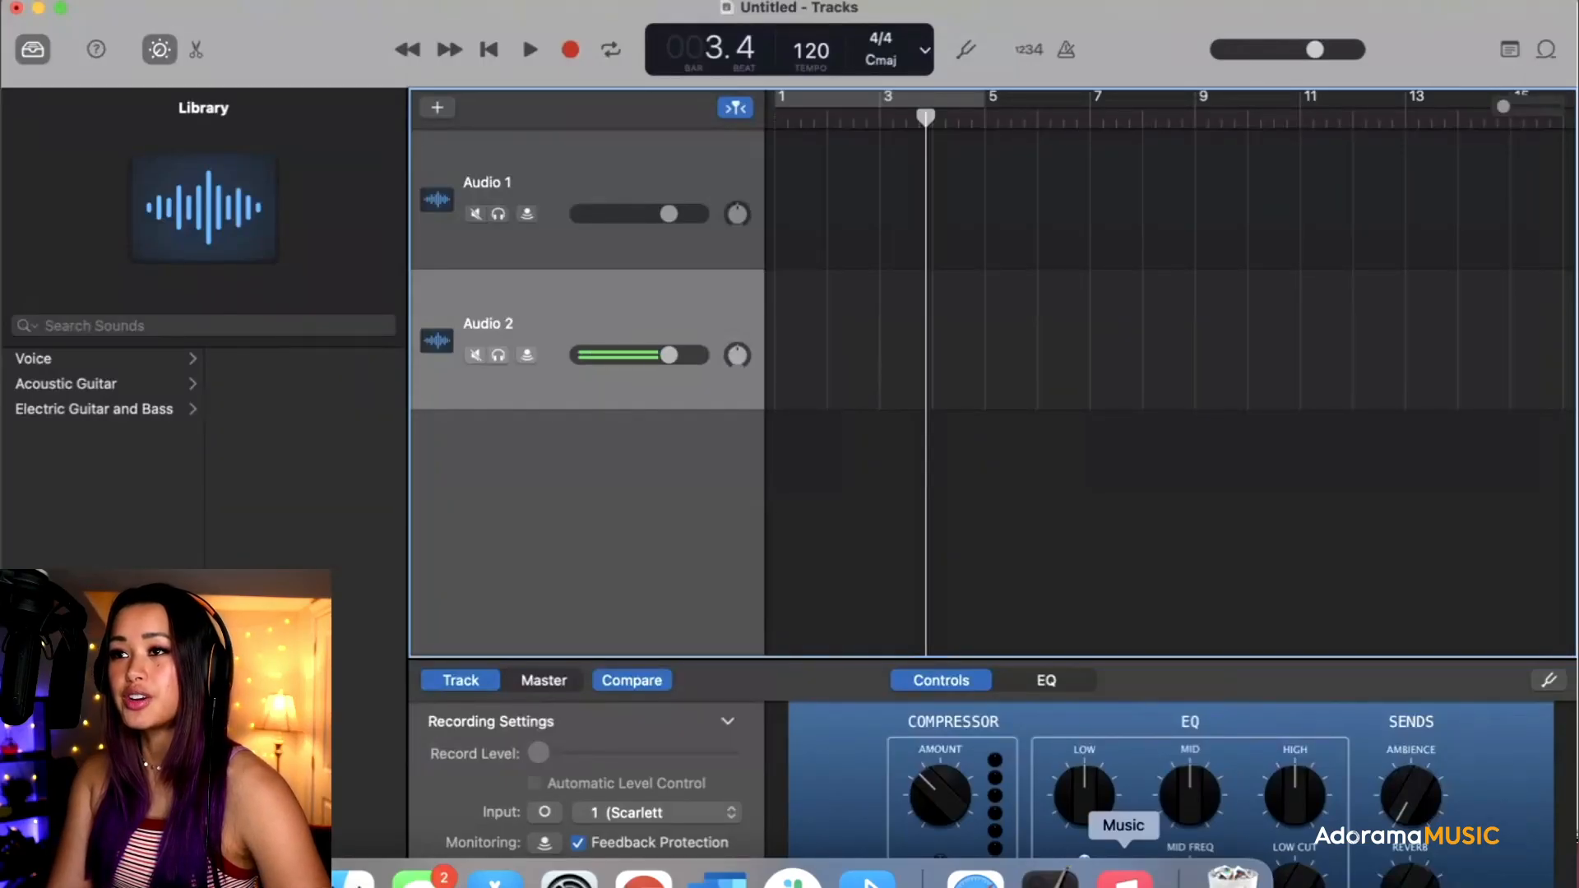
# Add the audio file "Ghost - 5-4 no vocs (1)" from Downloads to the Audio 2 track and move its region to bar 1.
pyautogui.rightClick(874, 318)
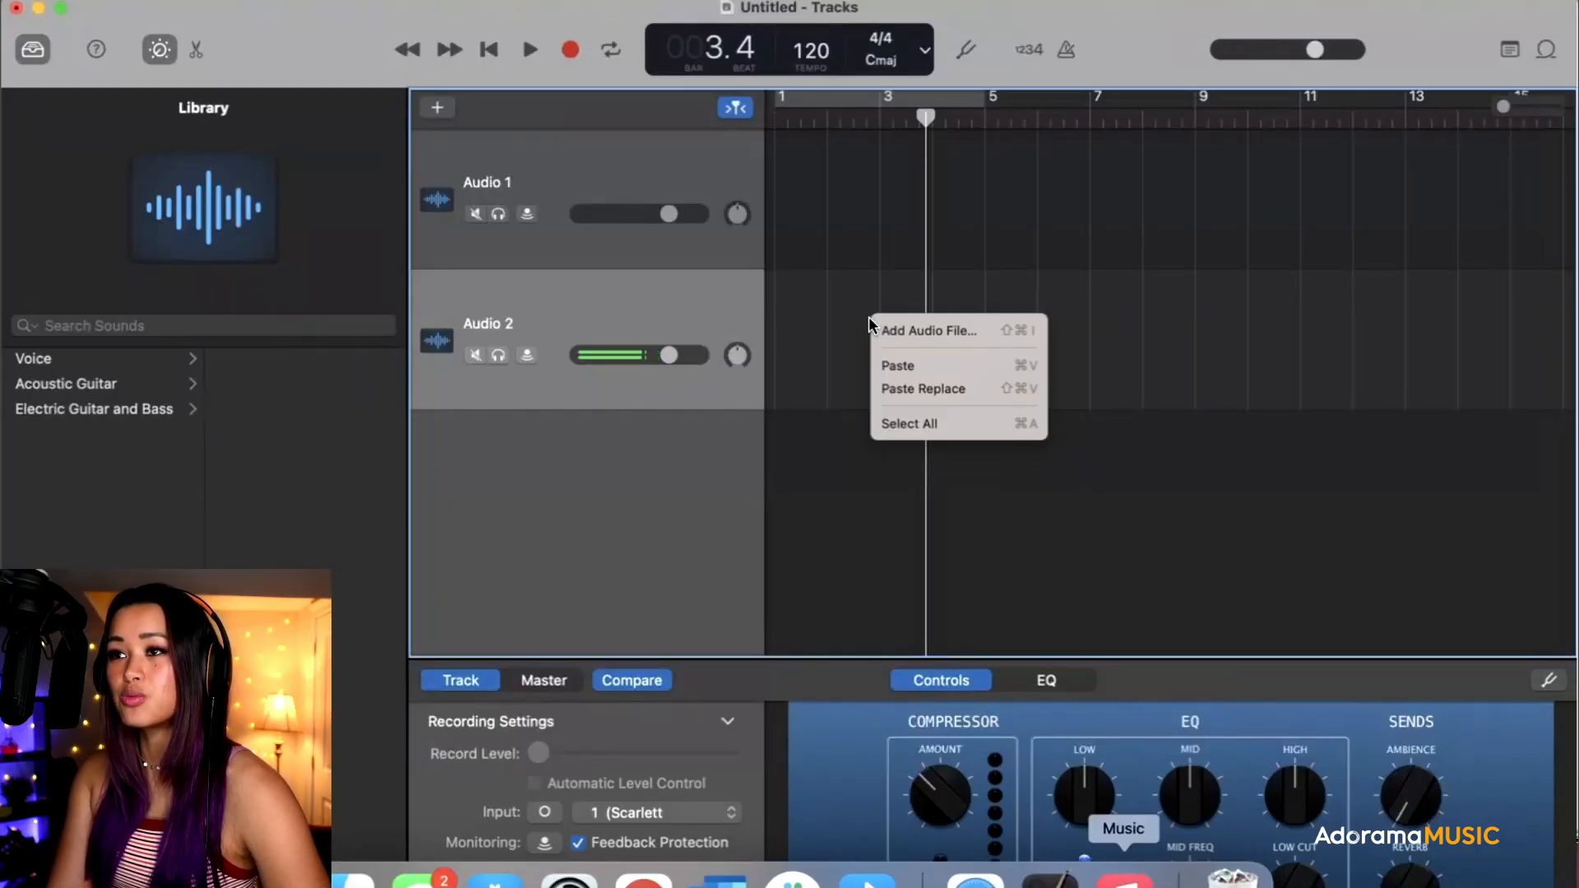
pyautogui.click(924, 332)
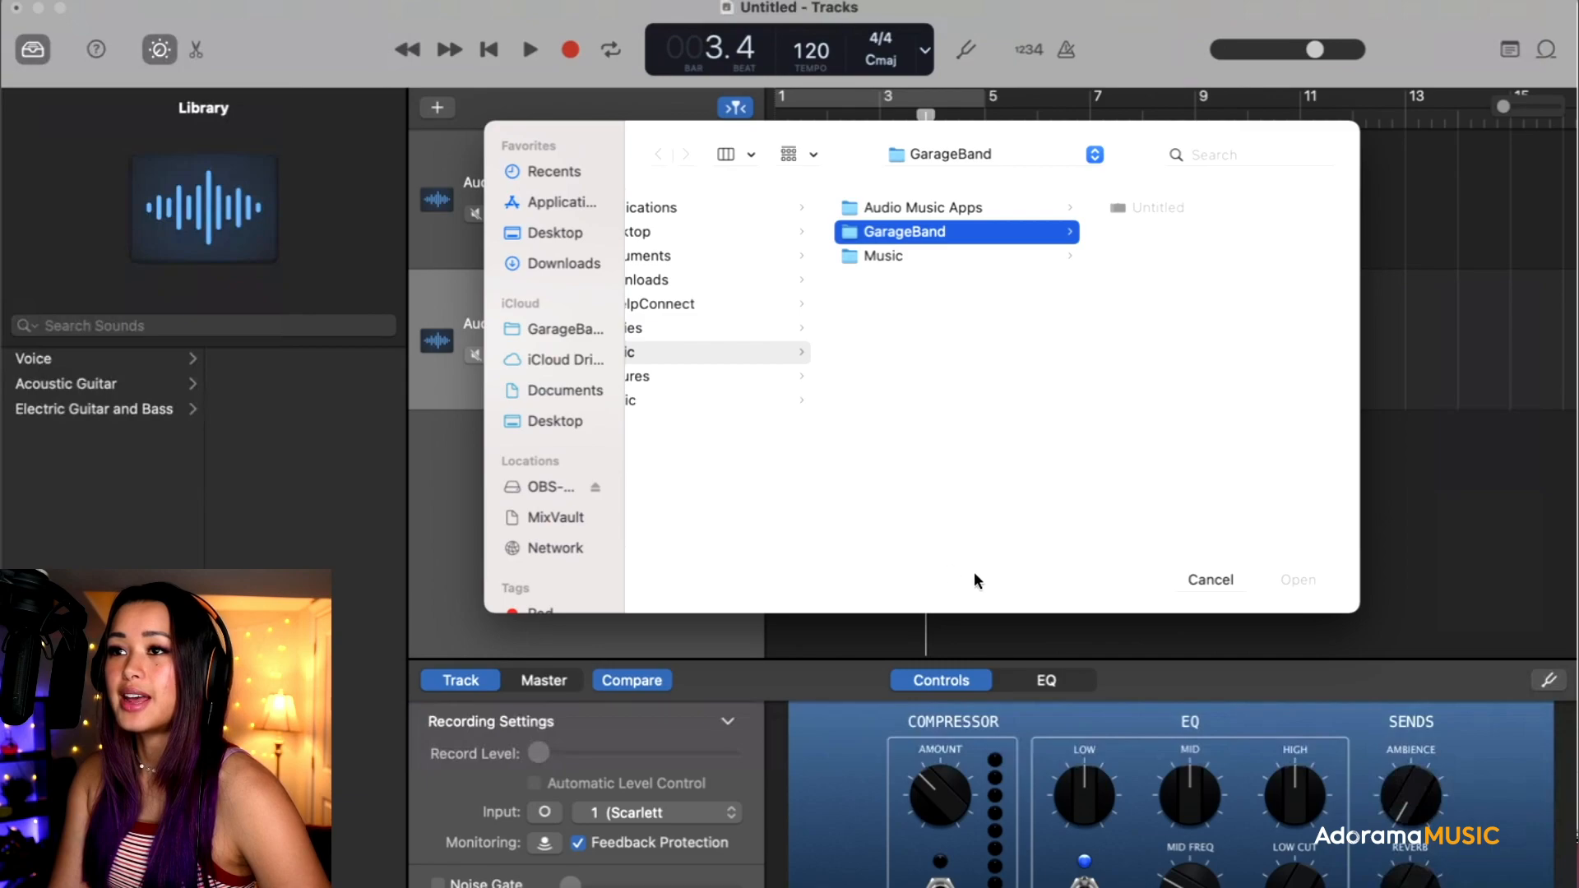
pyautogui.click(544, 265)
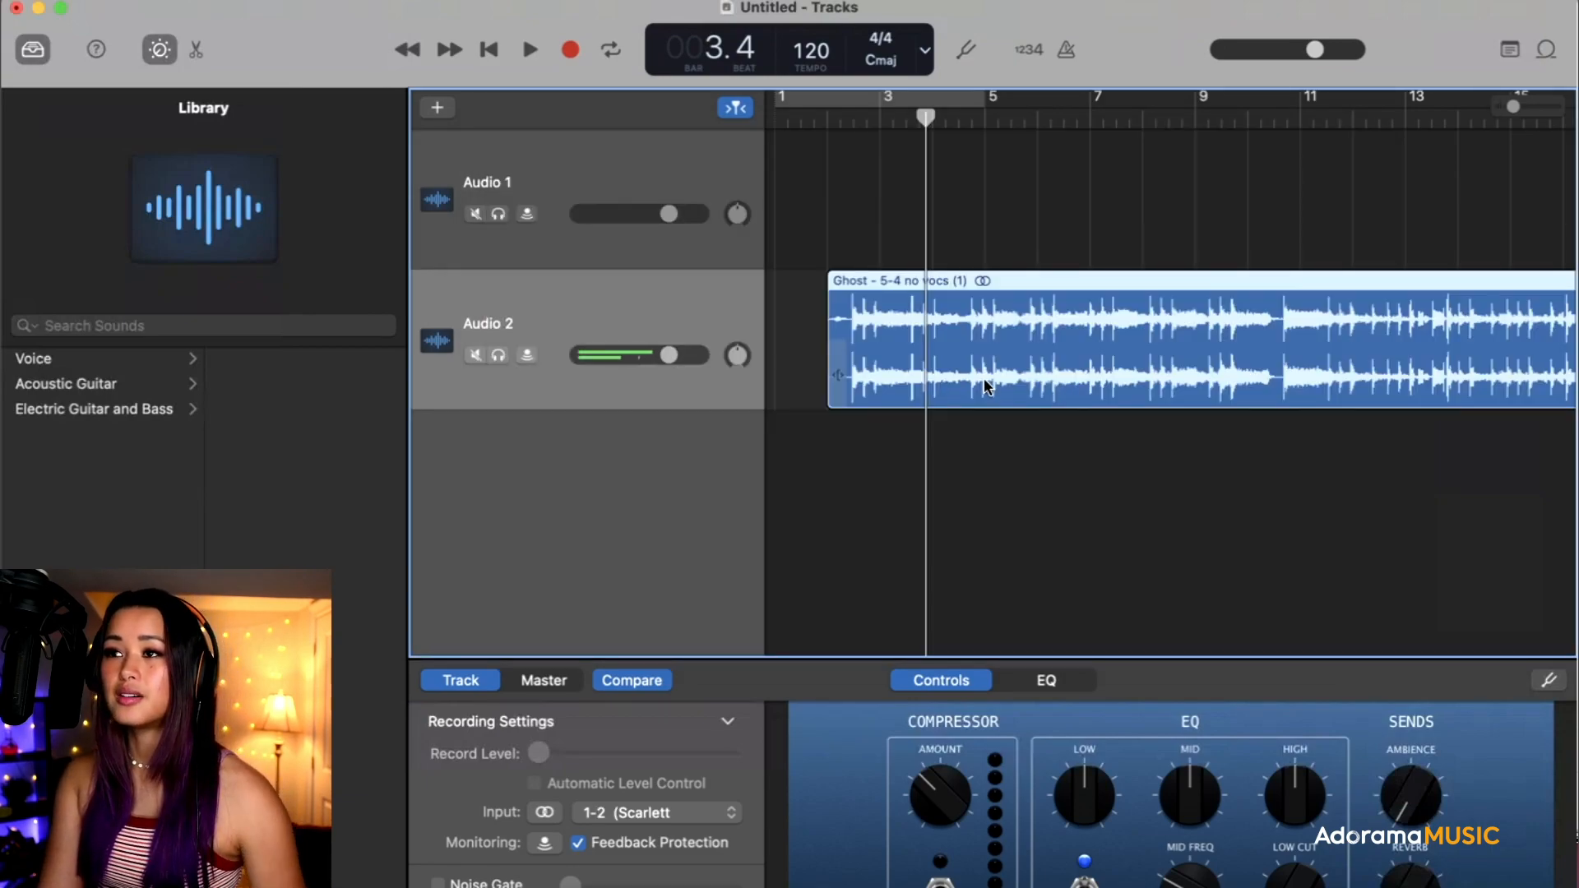
pyautogui.moveTo(1035, 390); pyautogui.dragTo(983, 387)
# Place the playhead at the start of the backing music, and move it to the break at bar 9 beat 3.
pyautogui.moveTo(925, 120); pyautogui.dragTo(800, 149)
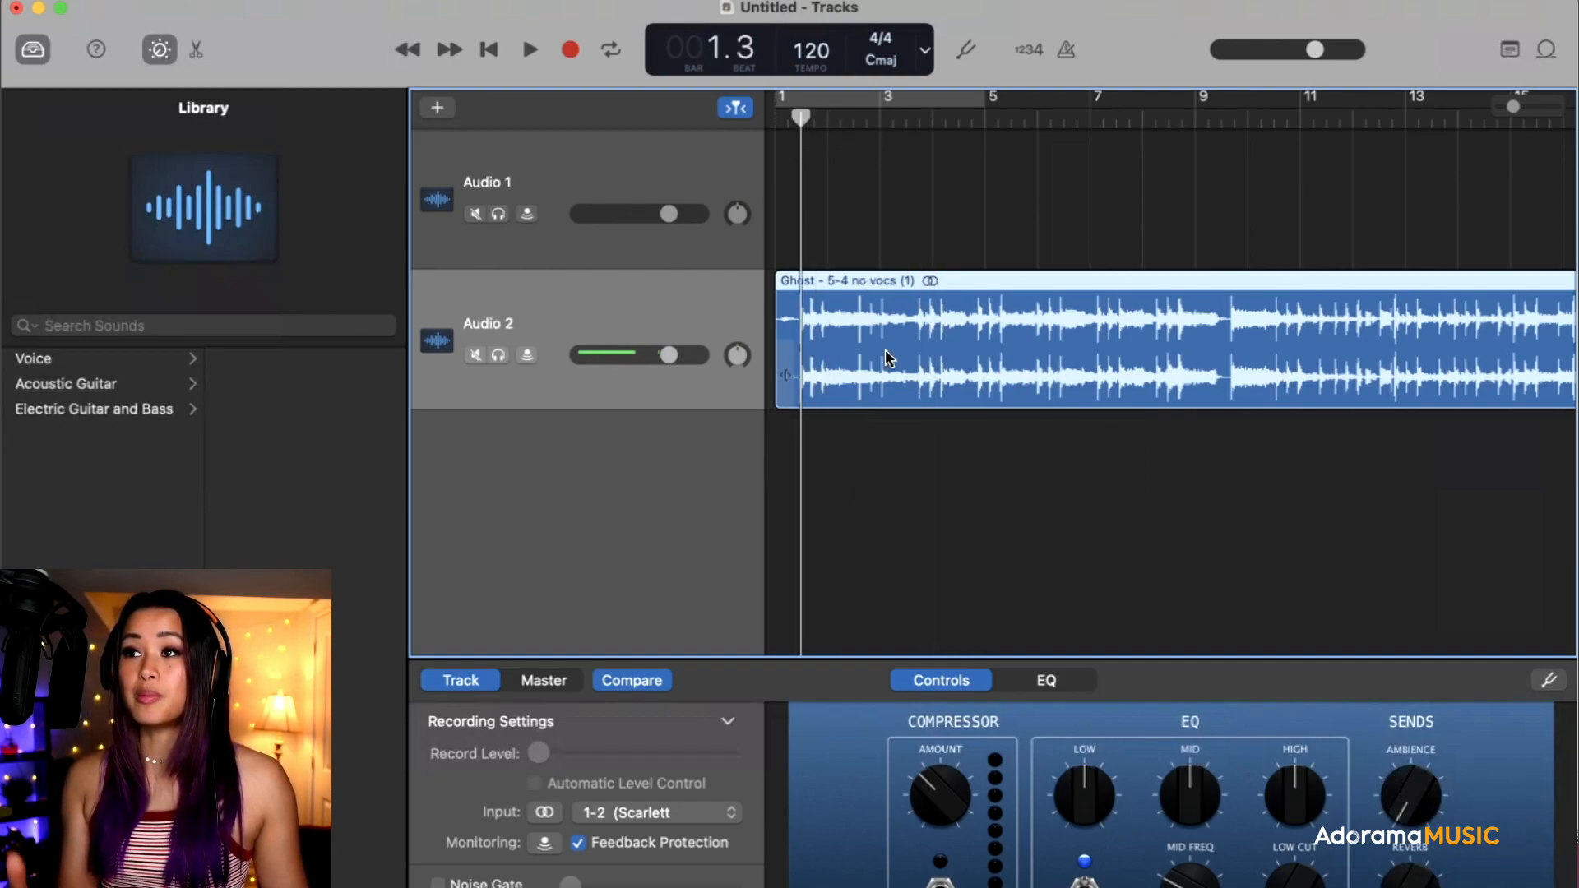
pyautogui.hscroll(1, 928, 420)
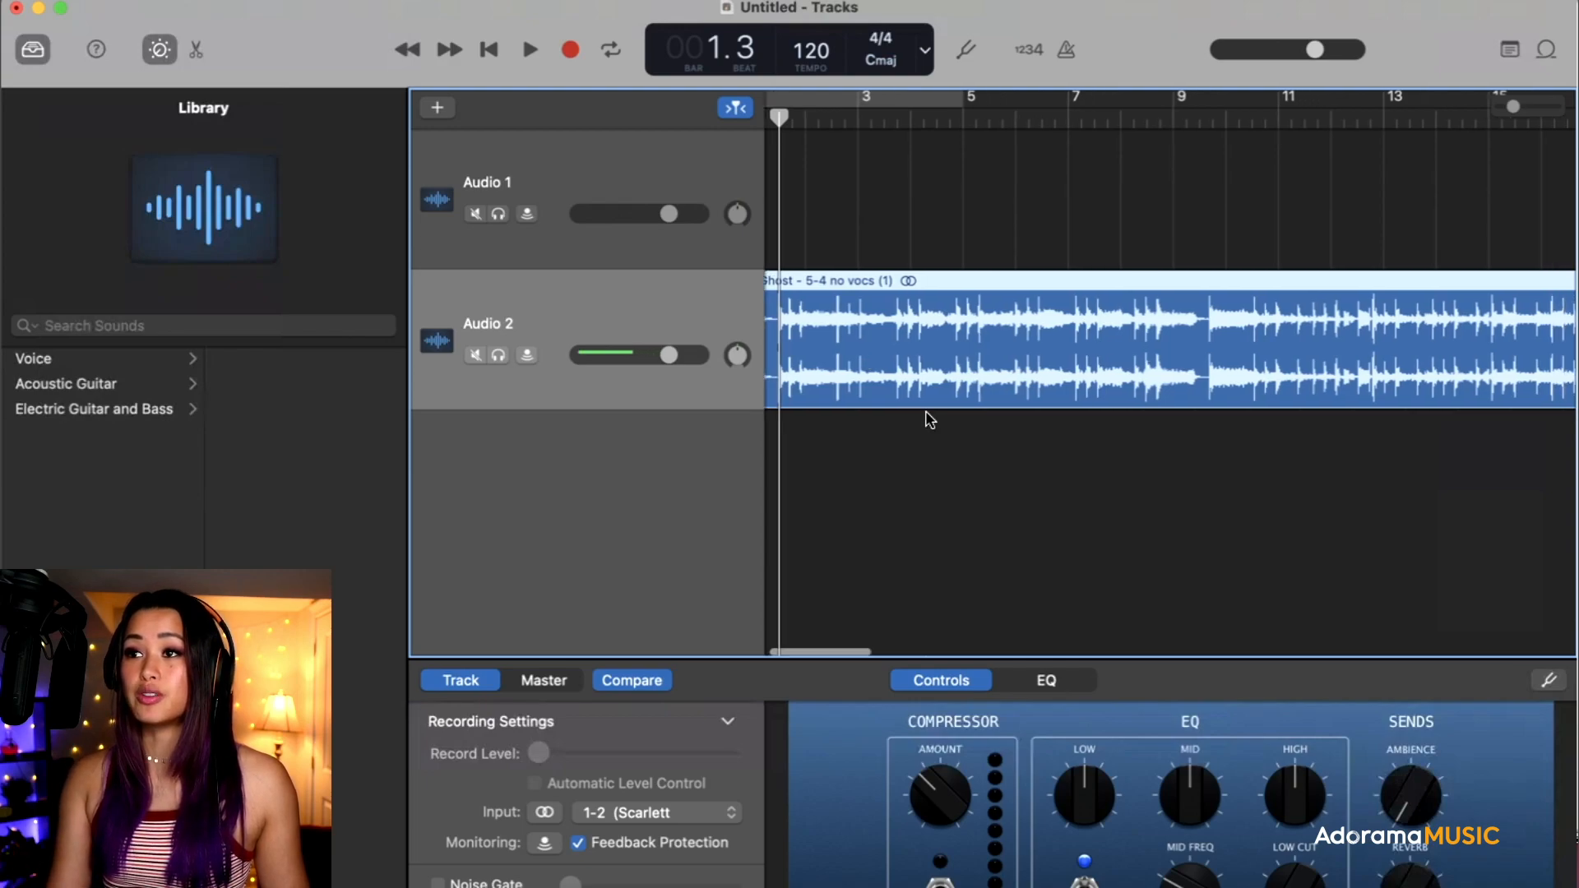
pyautogui.click(1112, 135)
pyautogui.click(1150, 122)
pyautogui.moveTo(1150, 121); pyautogui.dragTo(1202, 138)
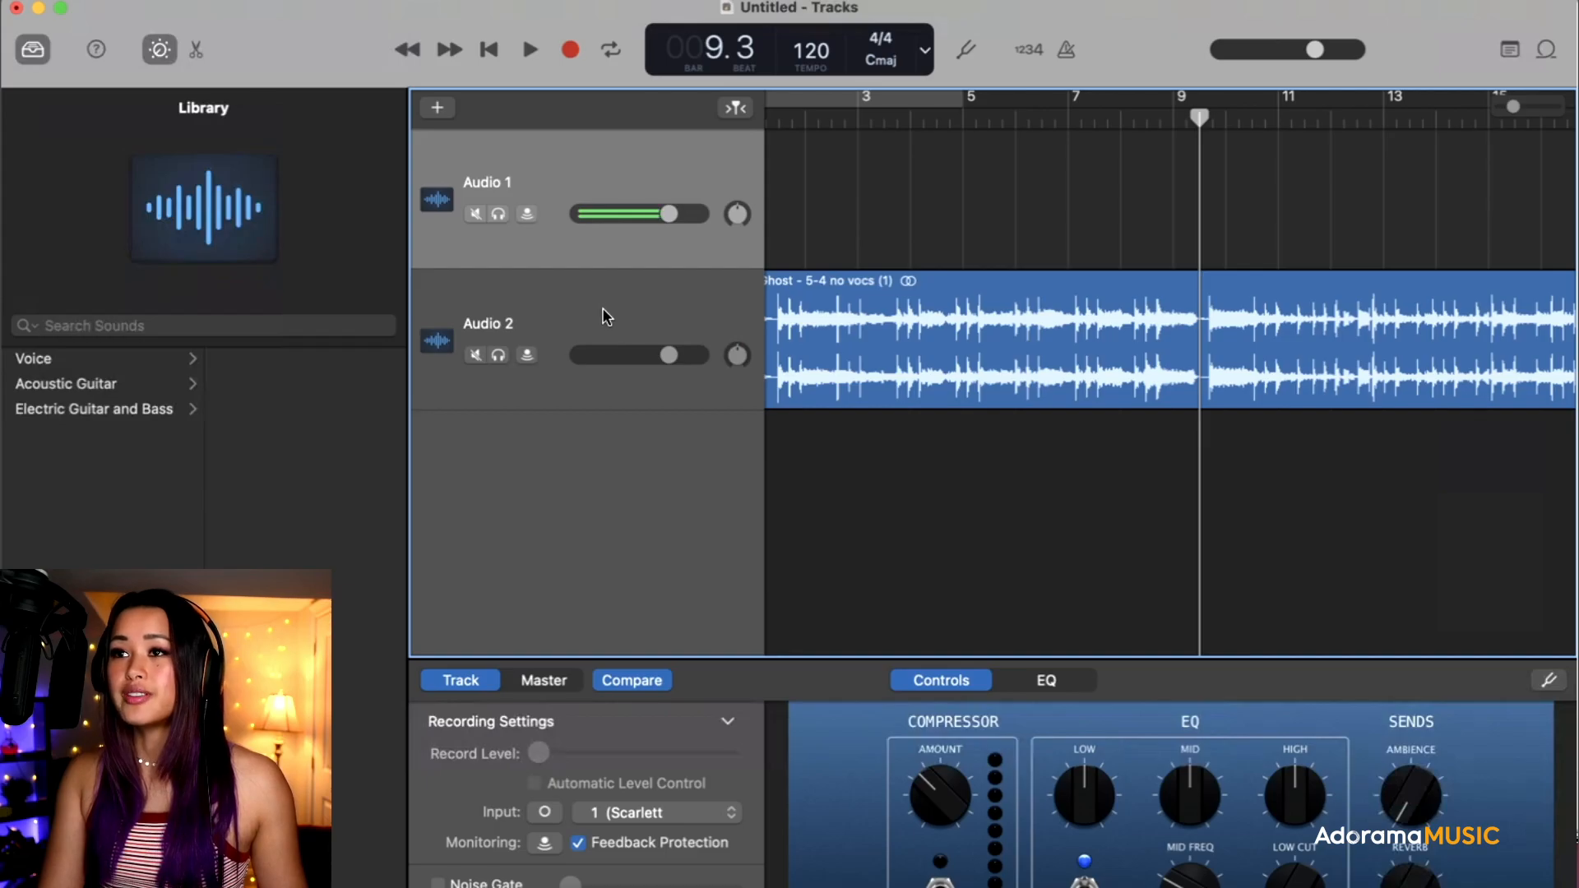
# Record a vocal take on the Audio 1 track from bar 26 to about bar 45 over the backing track, and start playback.
pyautogui.click(603, 308)
pyautogui.click(595, 184)
pyautogui.click(767, 530)
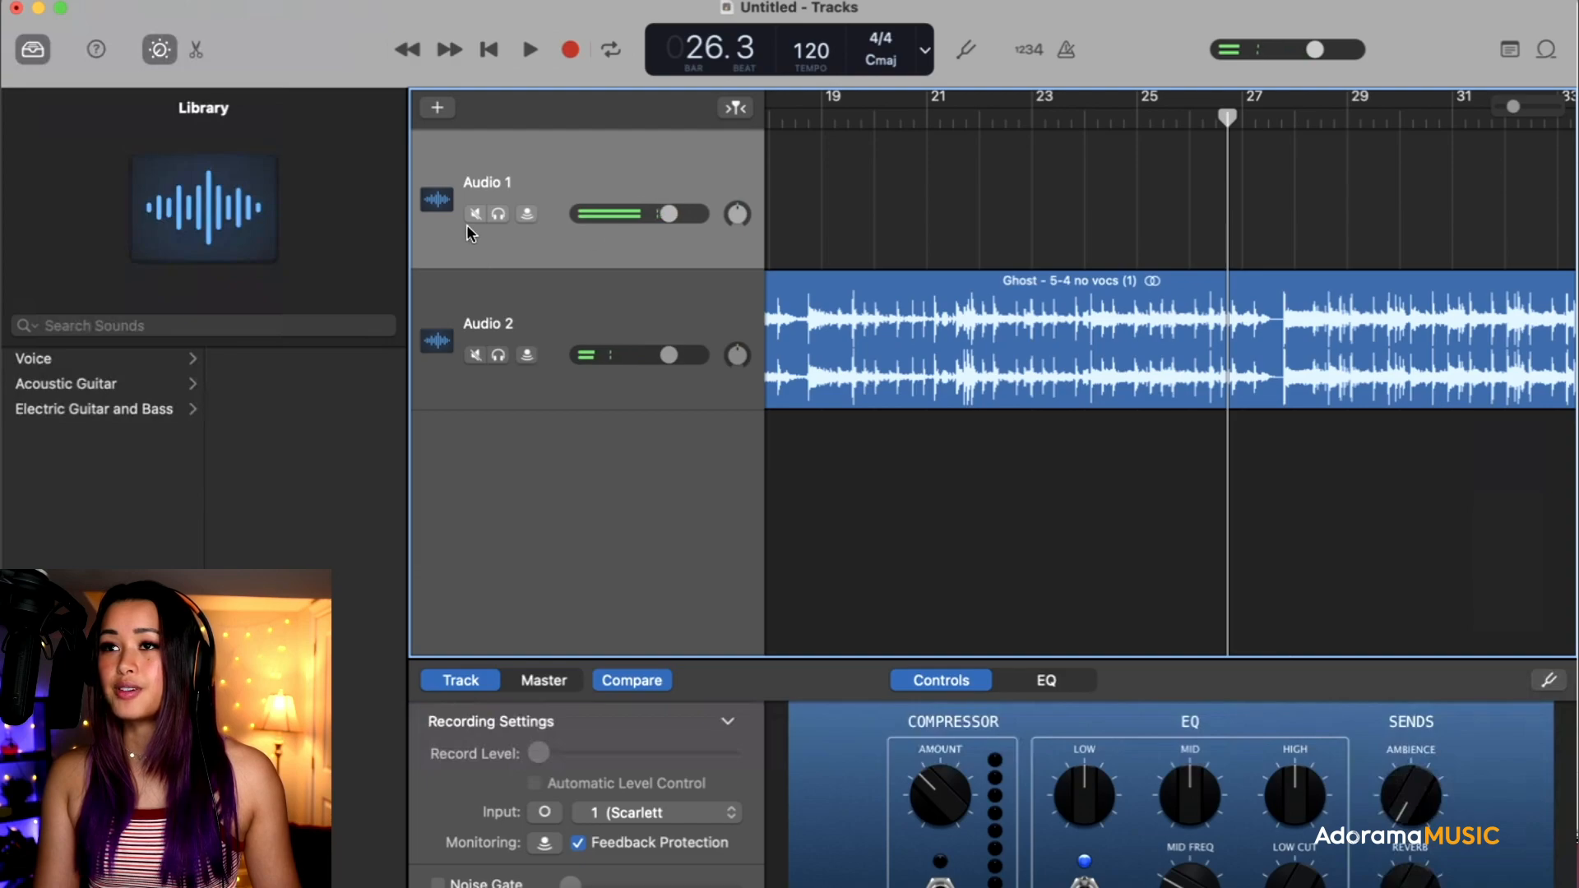
pyautogui.click(570, 51)
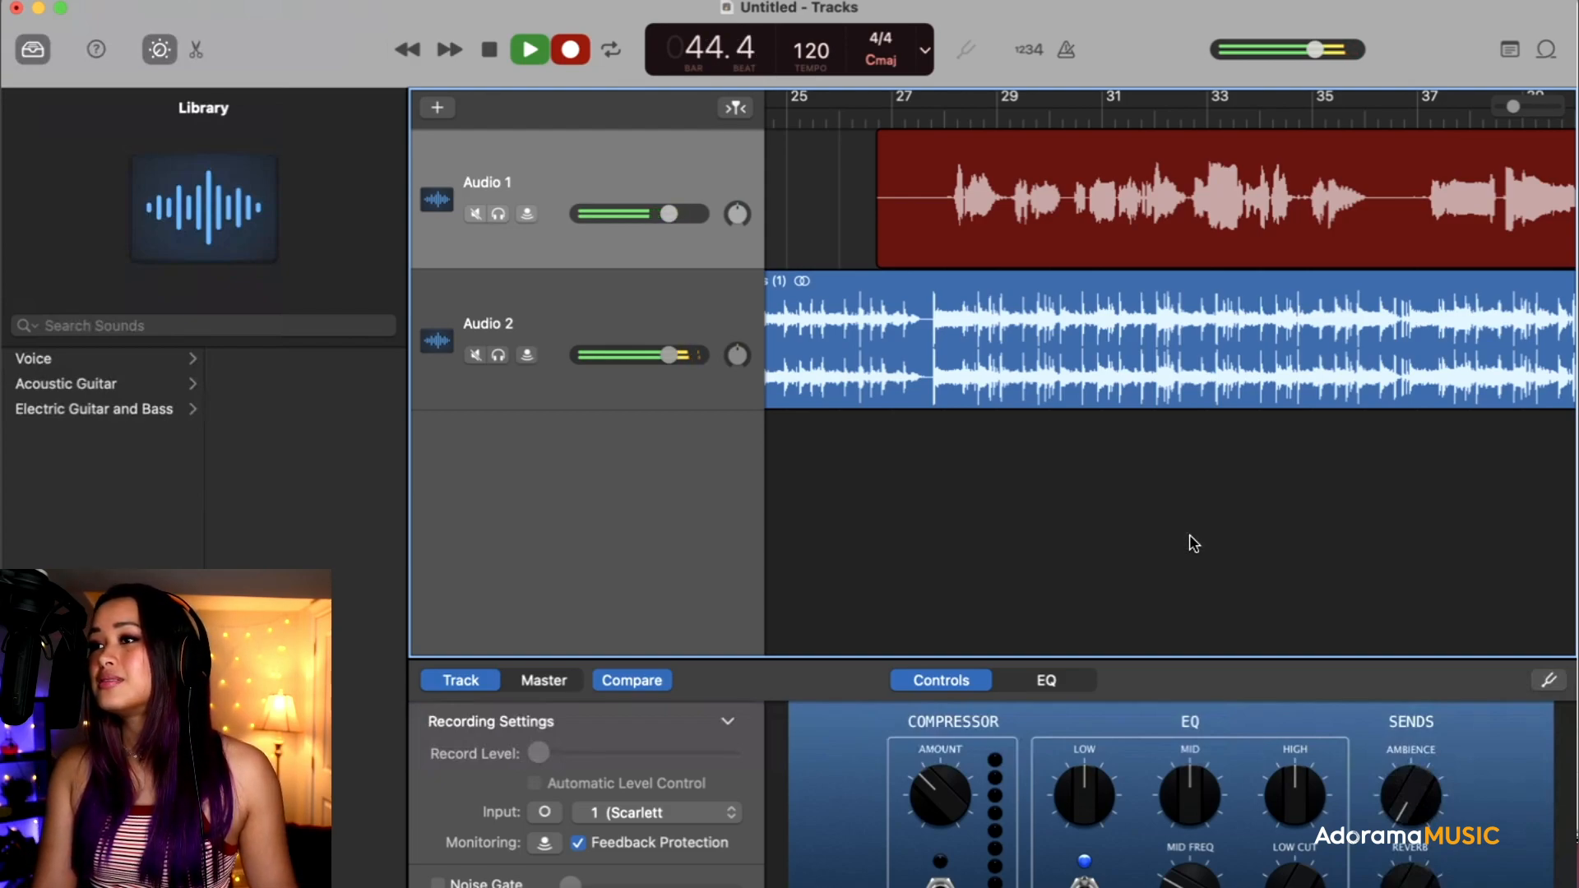
pyautogui.press('space')
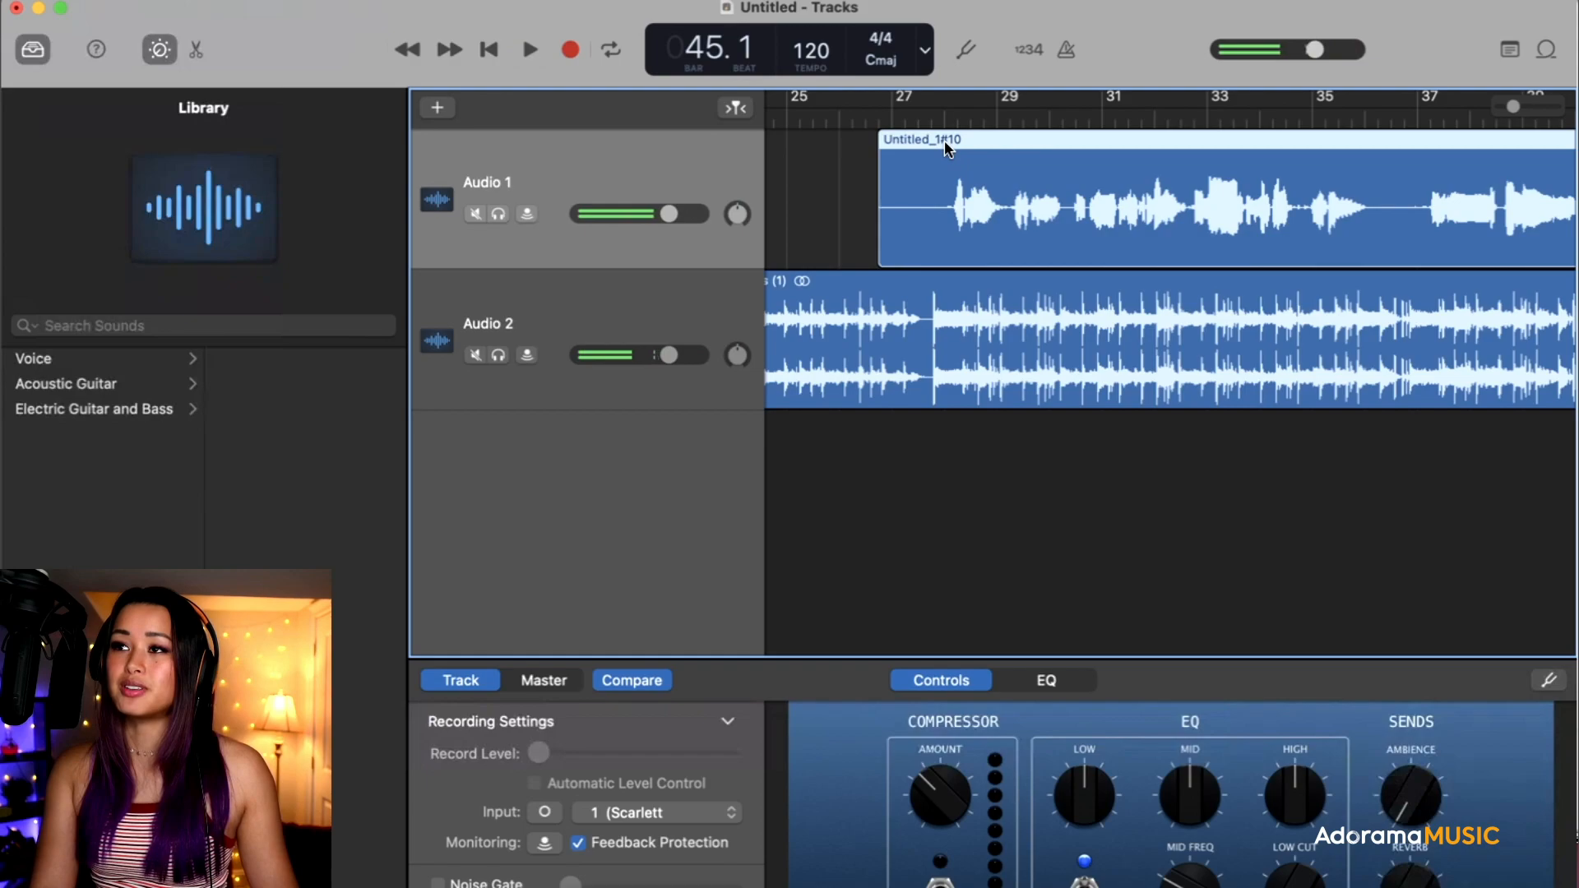
pyautogui.press('space')
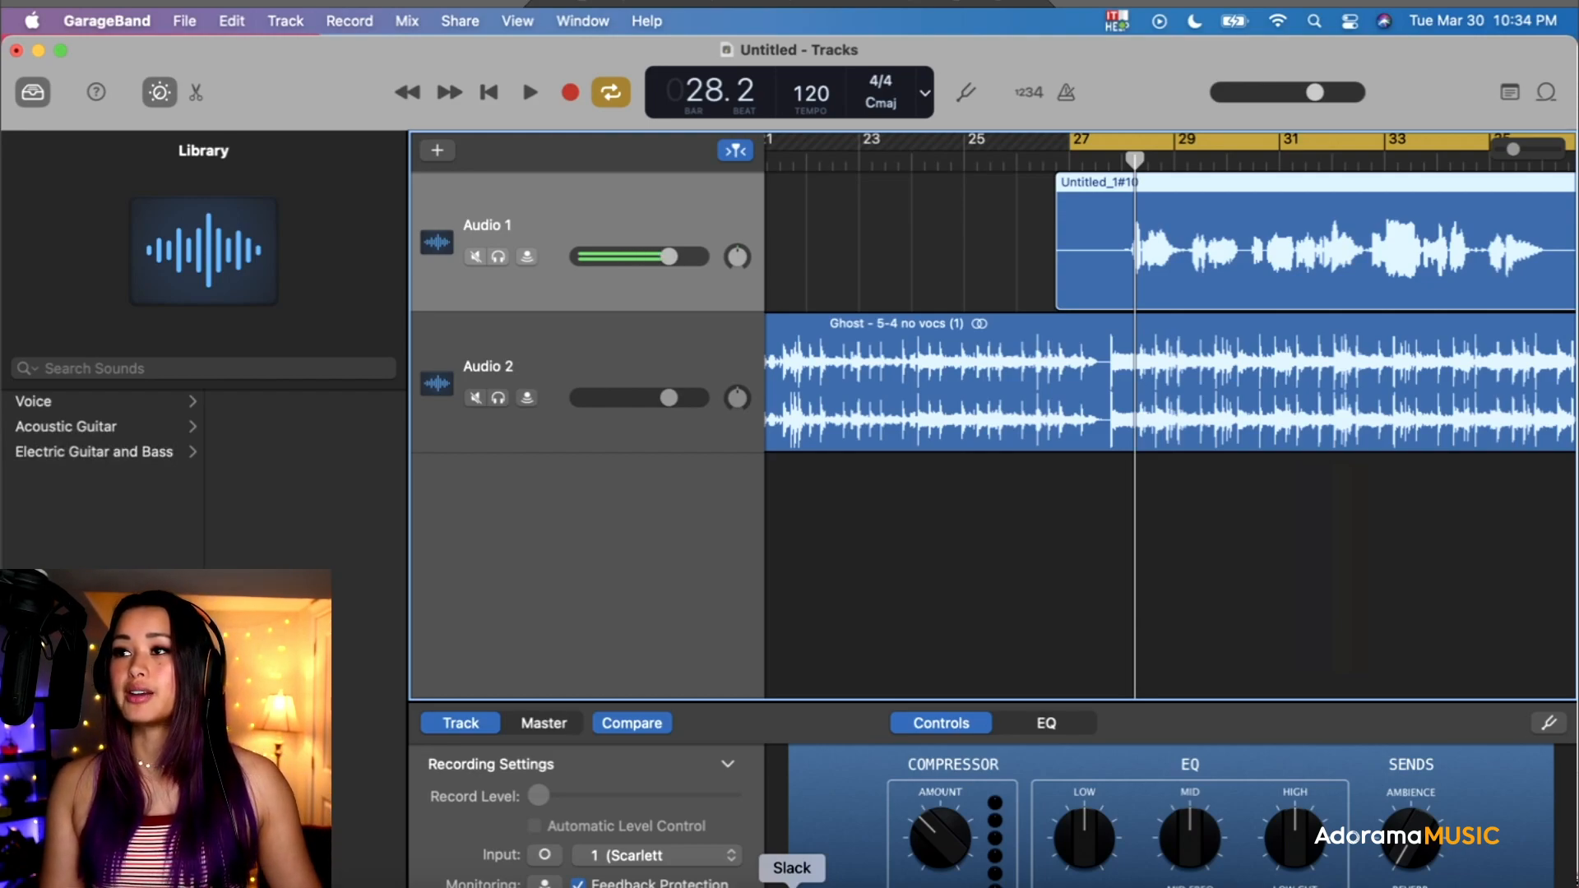
# Mute the Audio 2 backing track and export the song to Documents as a high-quality (192 kBit/s) MP3 named "ghost vocals".
pyautogui.click(476, 398)
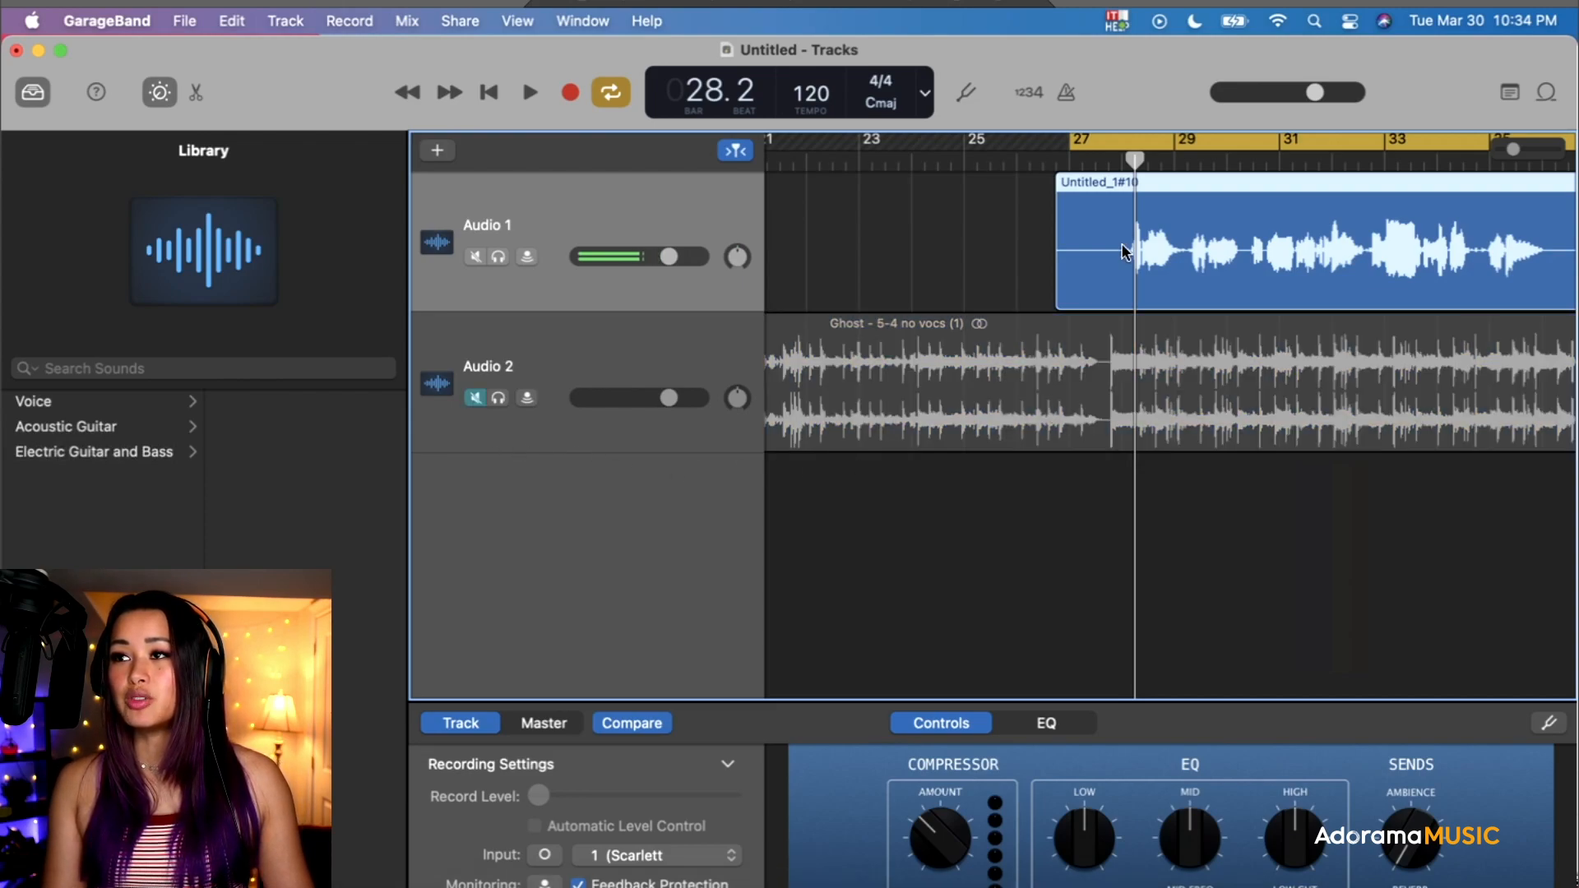
pyautogui.click(471, 29)
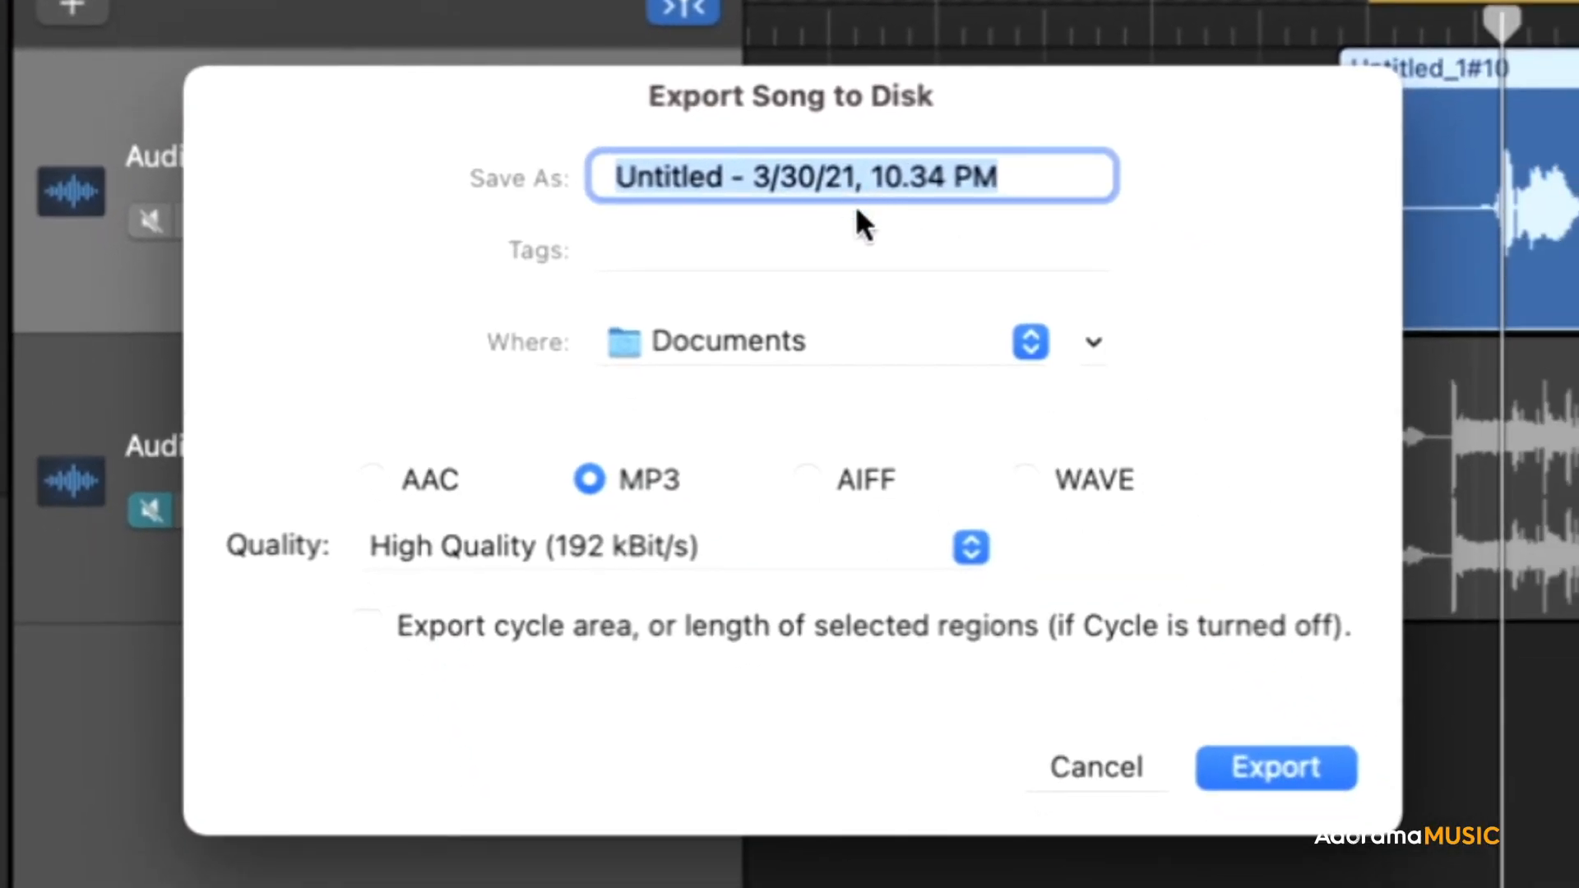
pyautogui.write('ghost vocals')
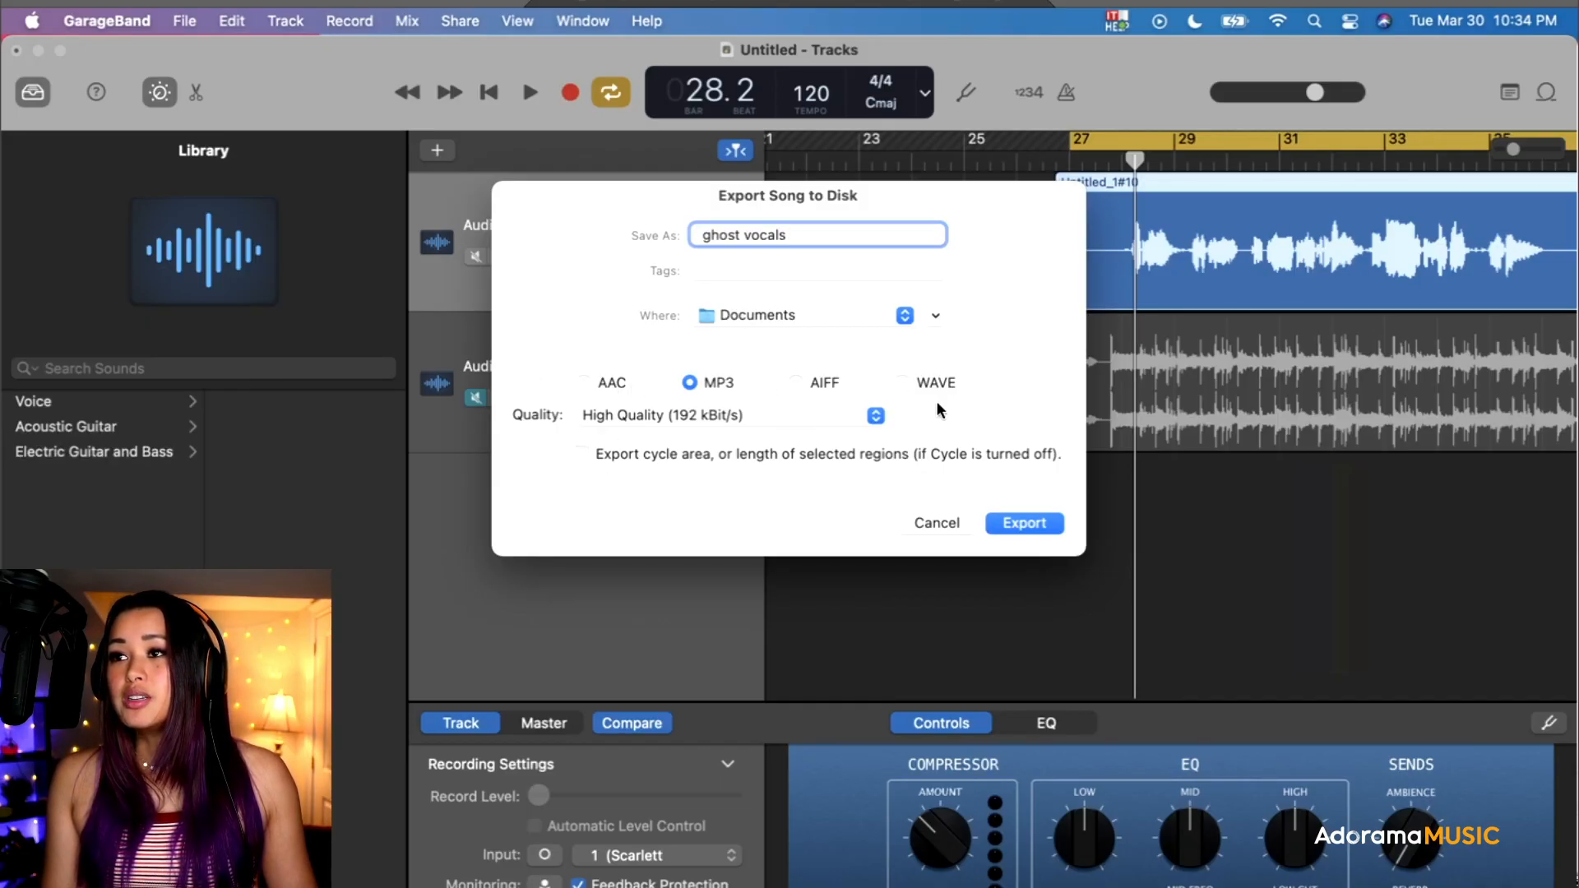
pyautogui.click(903, 383)
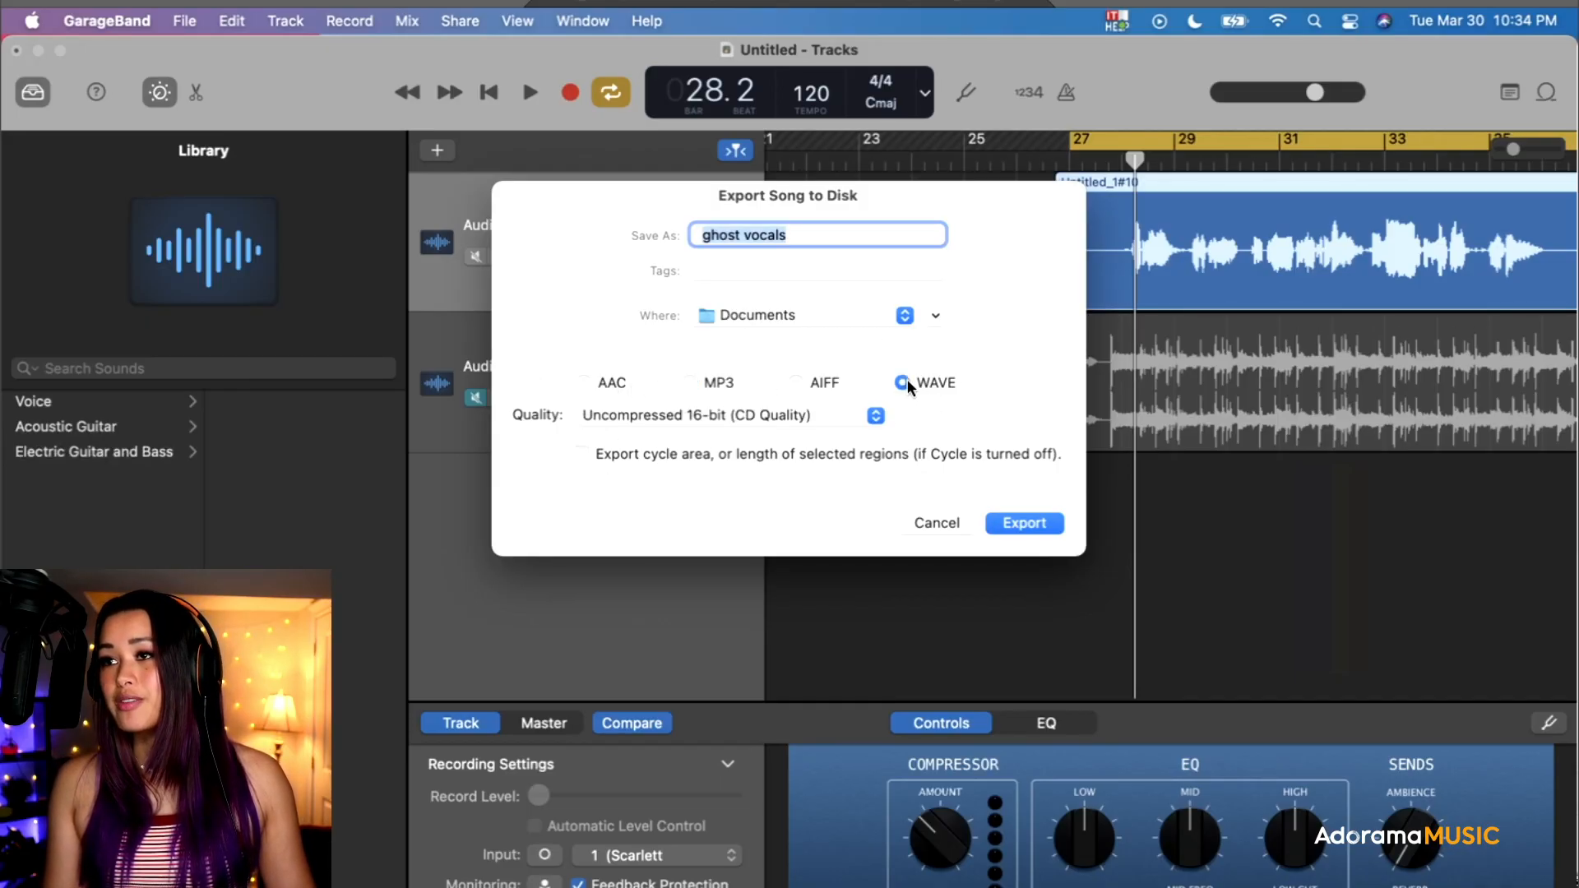
pyautogui.click(691, 383)
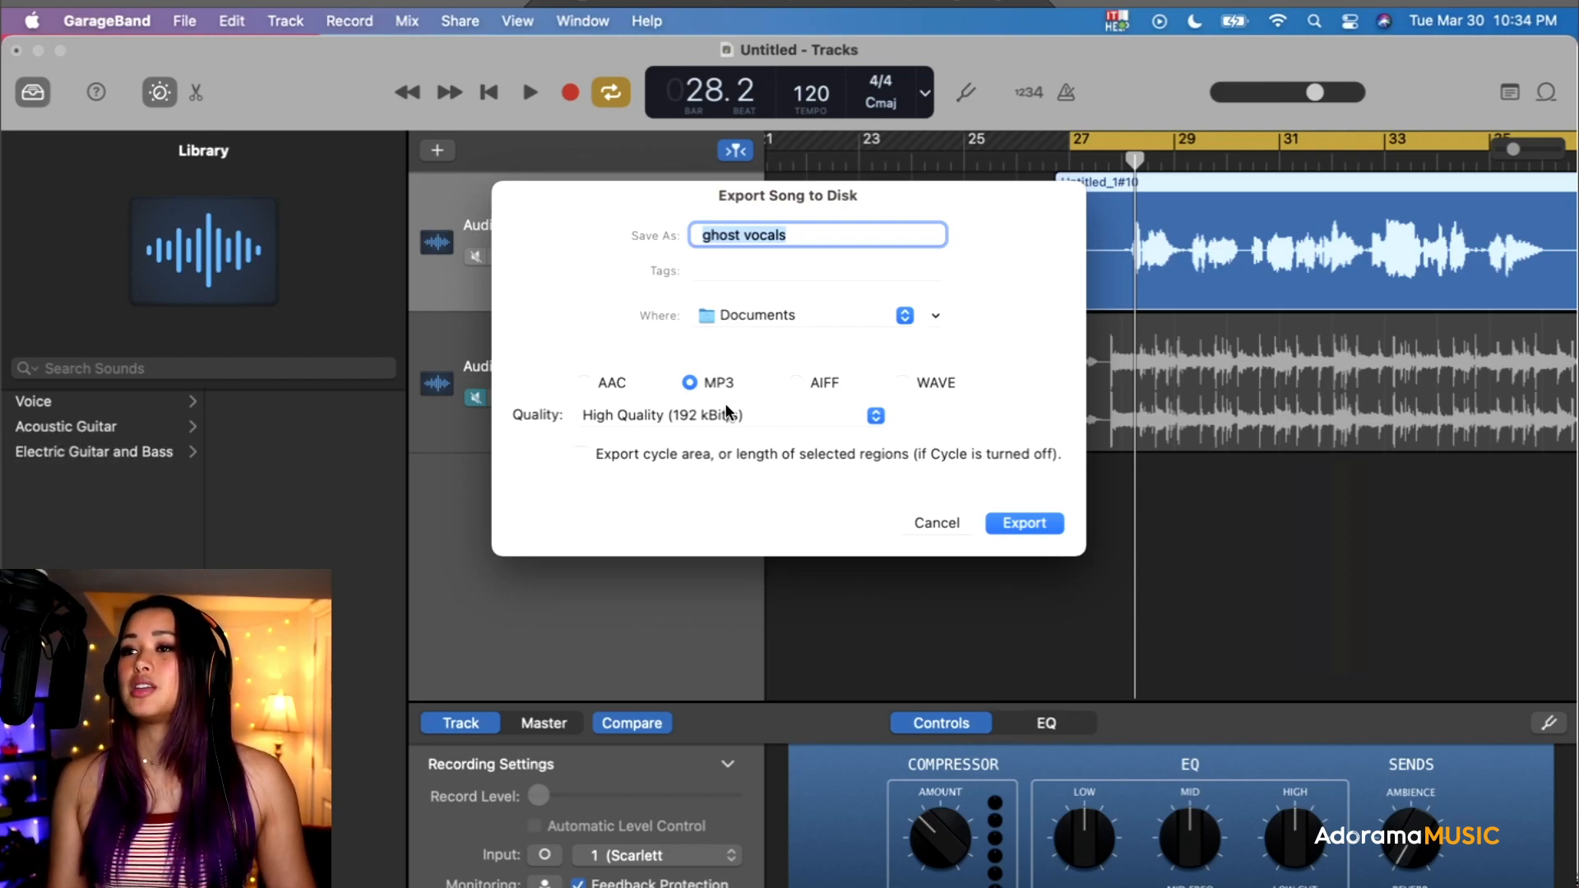
pyautogui.click(1018, 525)
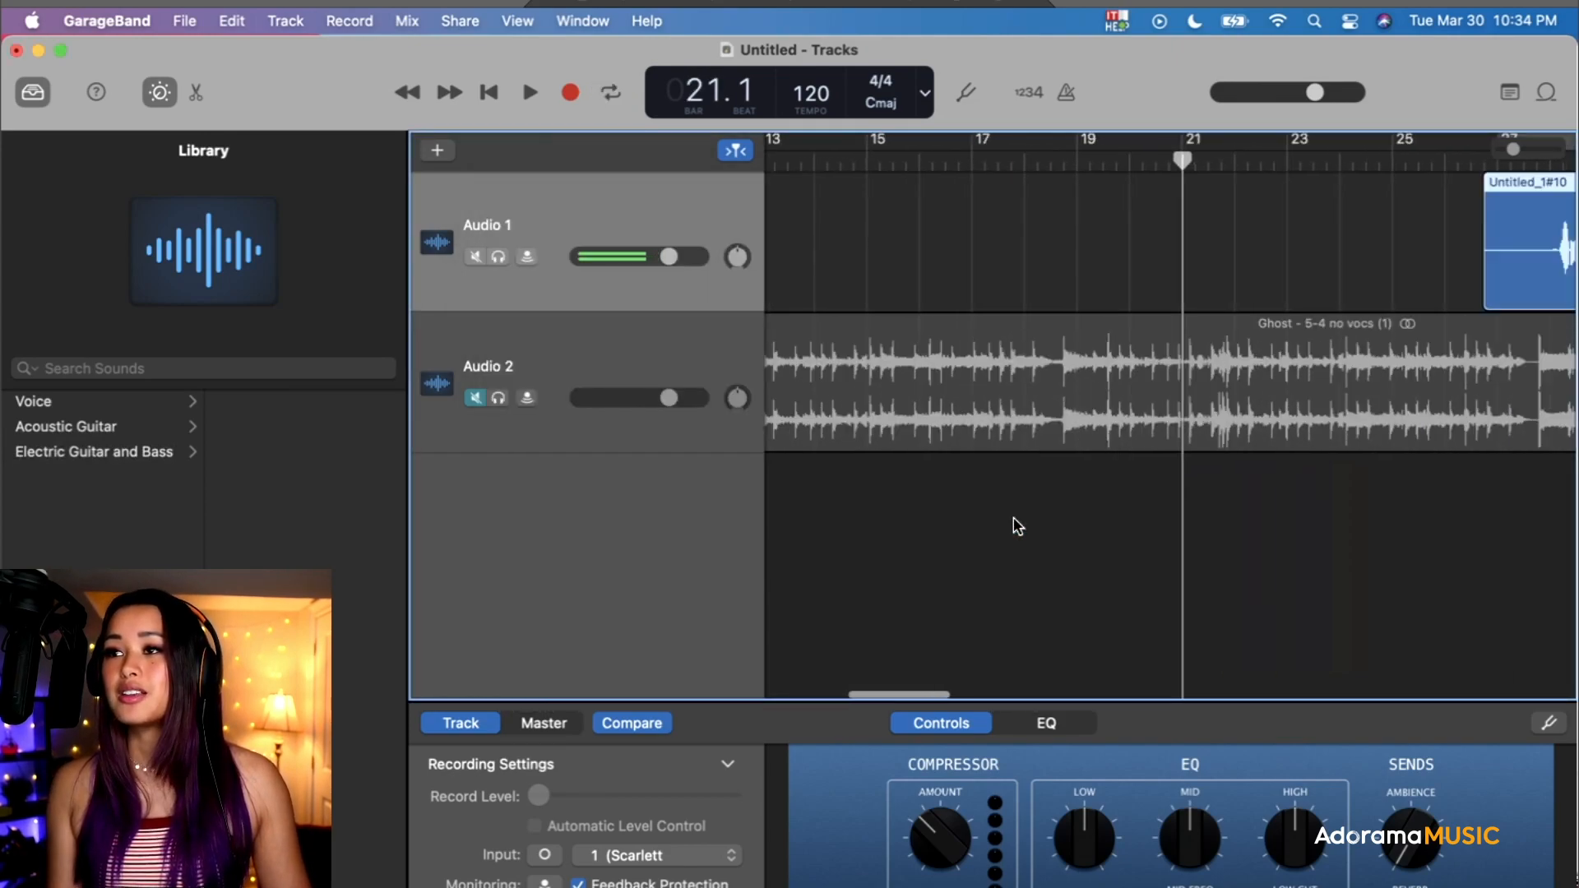